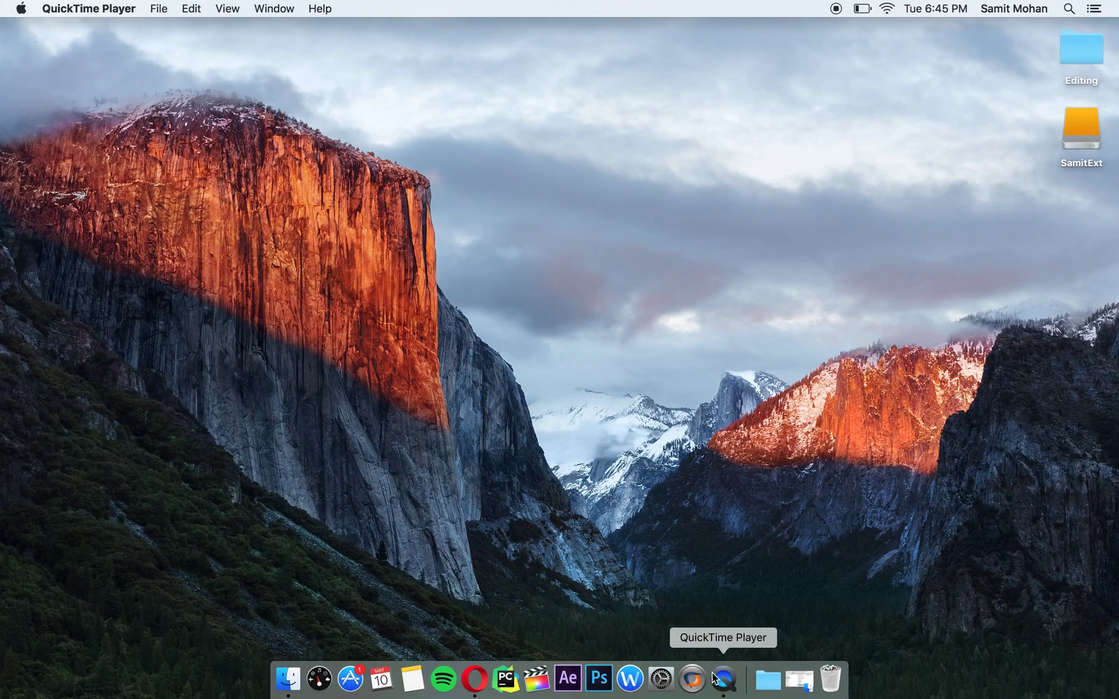
# Launch CrossOver from the Dock so its All Bottles window appears
pyautogui.click(699, 695)
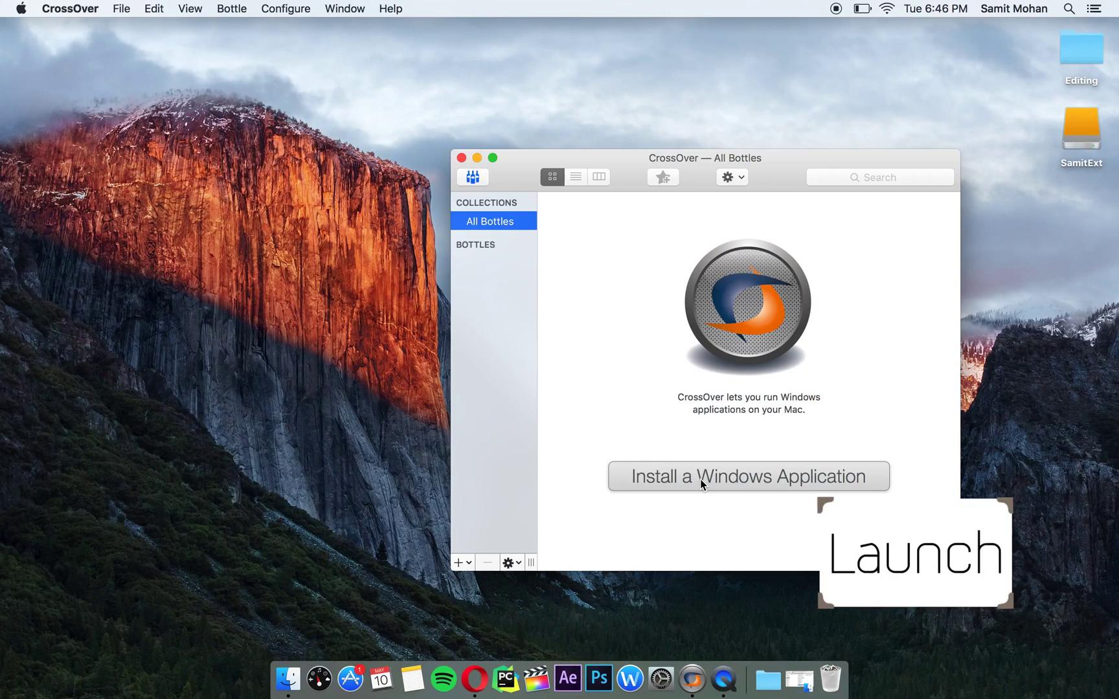
# Start a Windows application install and pick WinRAR 5.x from the search suggestions
pyautogui.click(700, 479)
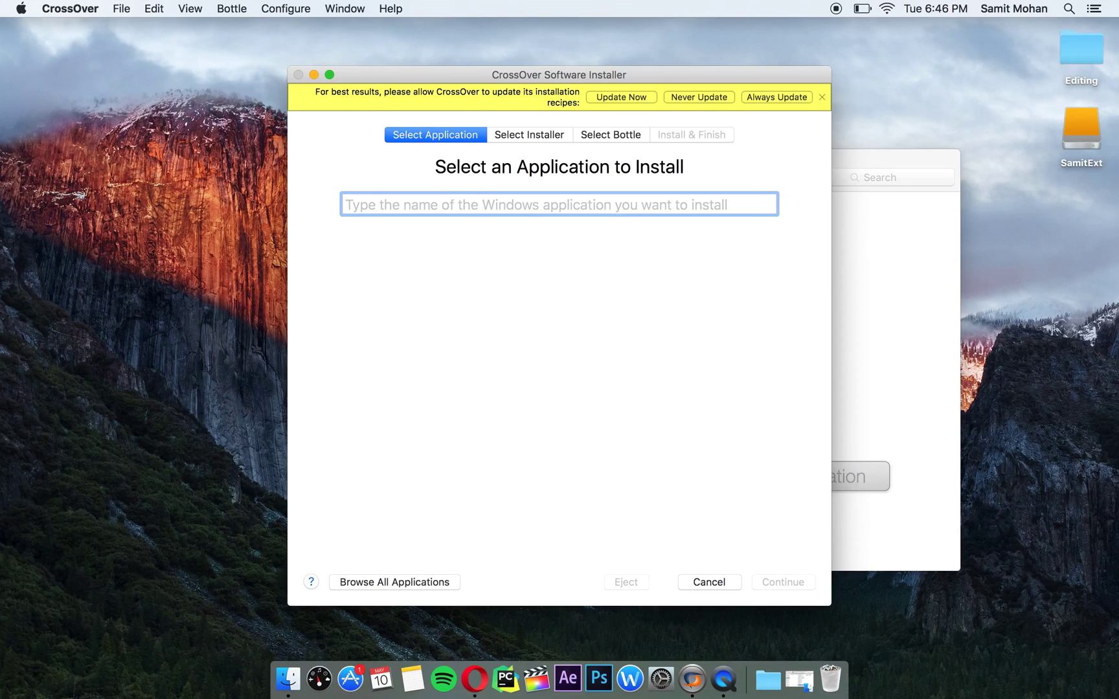
pyautogui.write('Winrar')
pyautogui.press('Down')
pyautogui.press('Down')
pyautogui.press('Down')
pyautogui.press('Return')
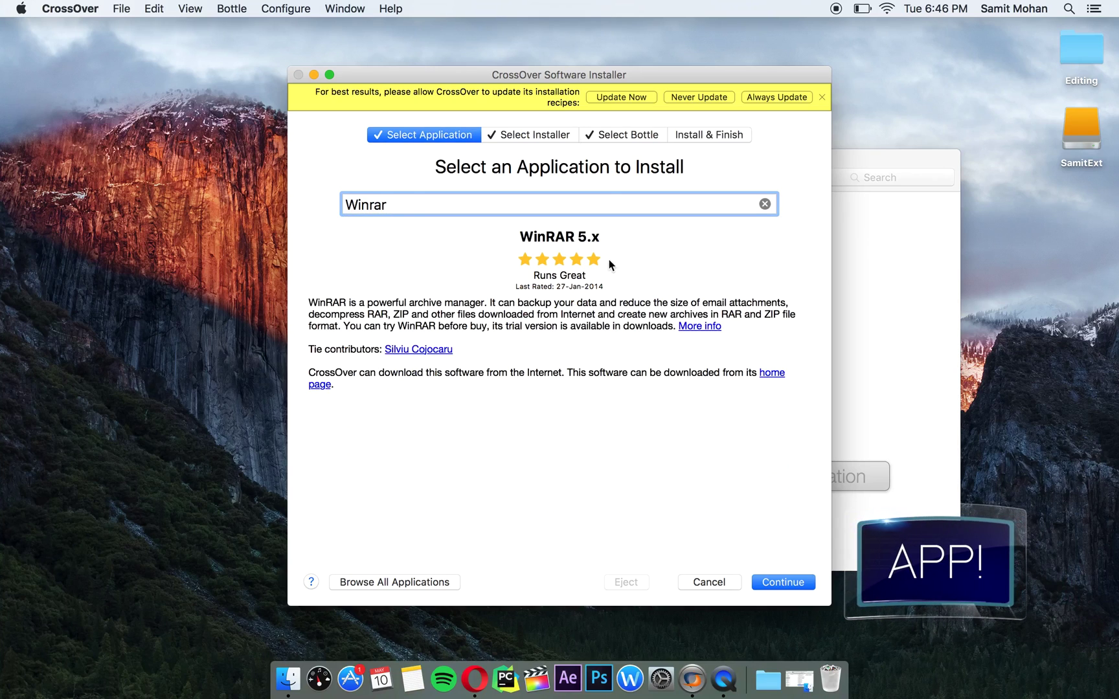
# Run the WinRAR 5.x installation into its new bottle, accepting the license and default file associations
pyautogui.click(783, 582)
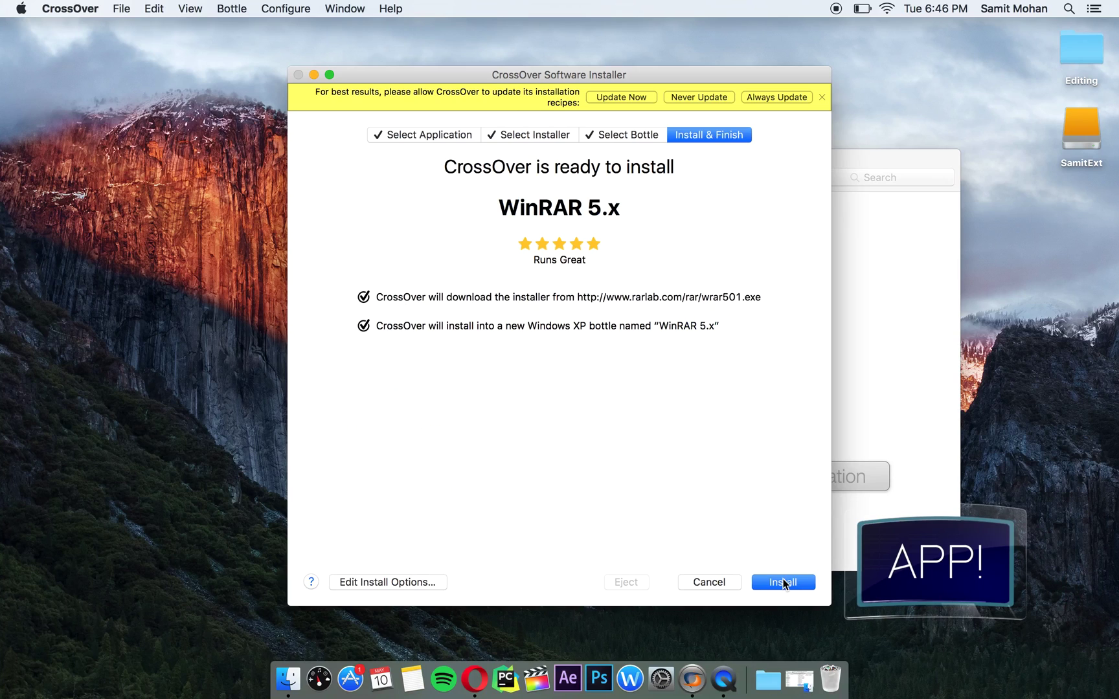
pyautogui.click(783, 582)
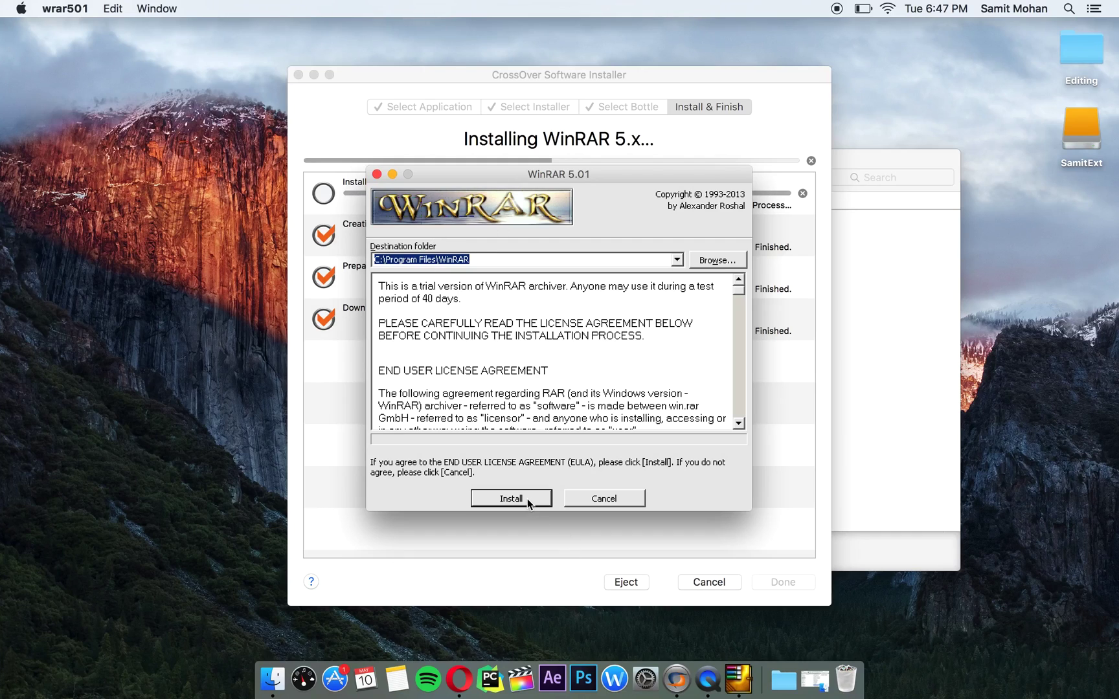
pyautogui.click(527, 498)
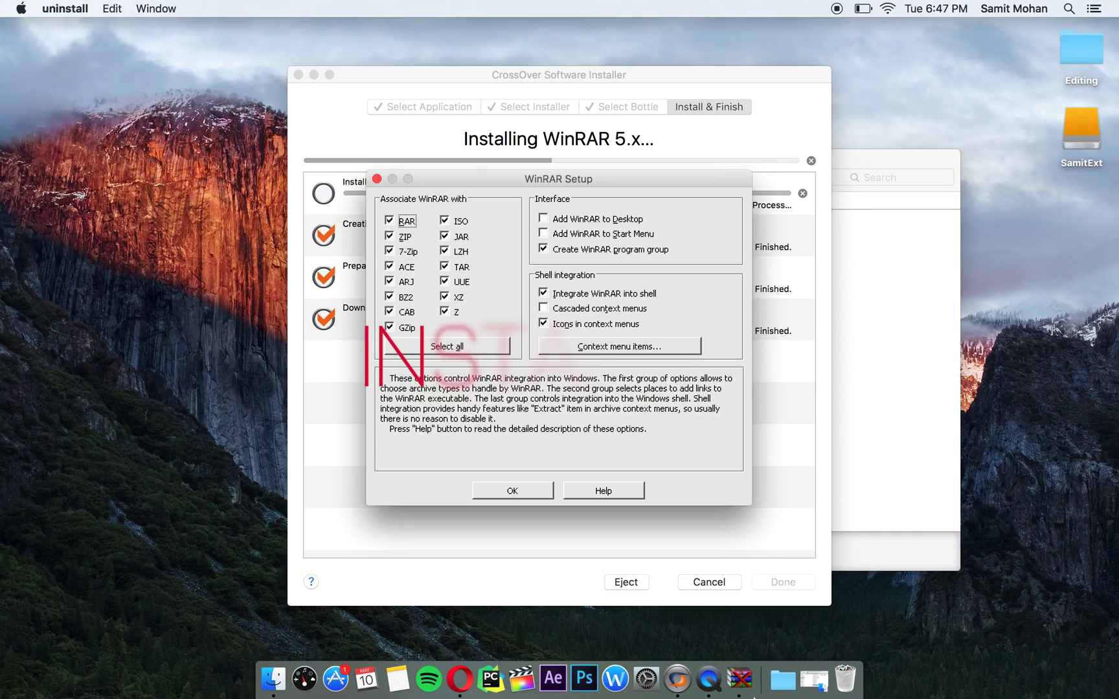
pyautogui.click(512, 490)
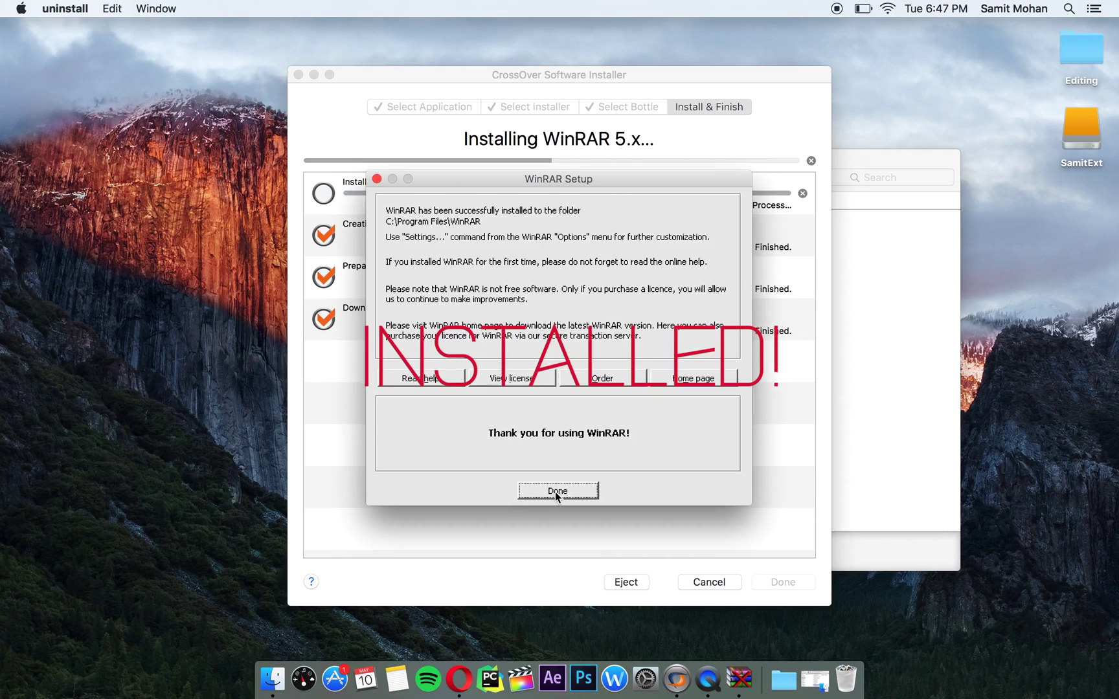
pyautogui.click(584, 492)
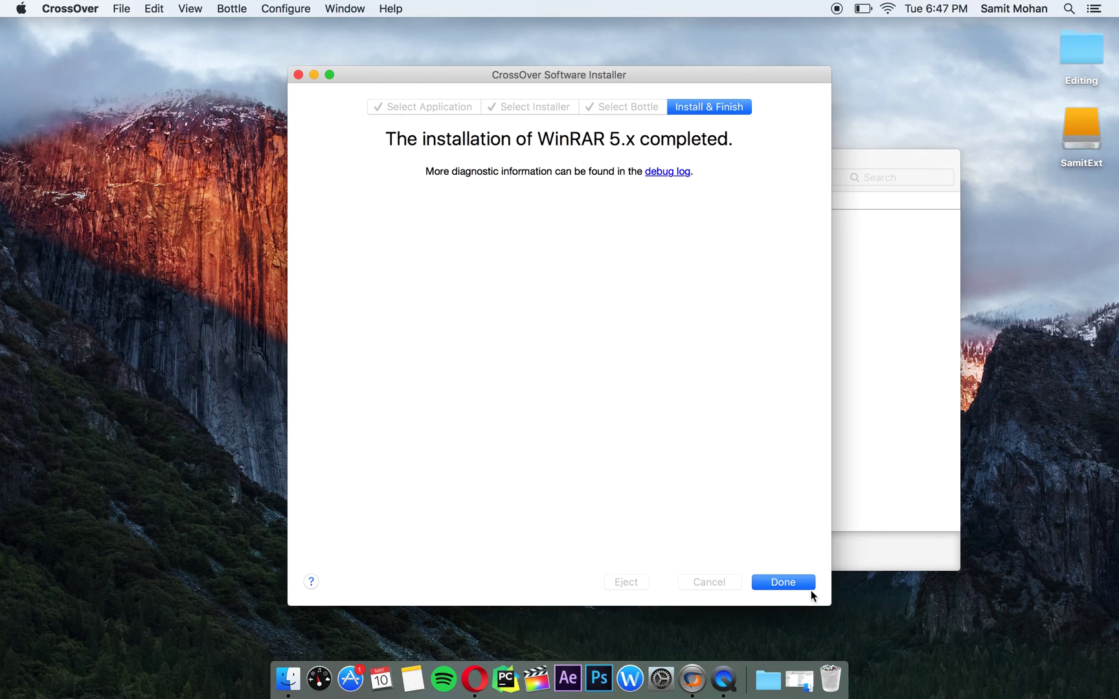
# Dismiss the finished installer and open Pokemon - Emerald Version (U).zip from Finder with WinRAR
pyautogui.click(802, 586)
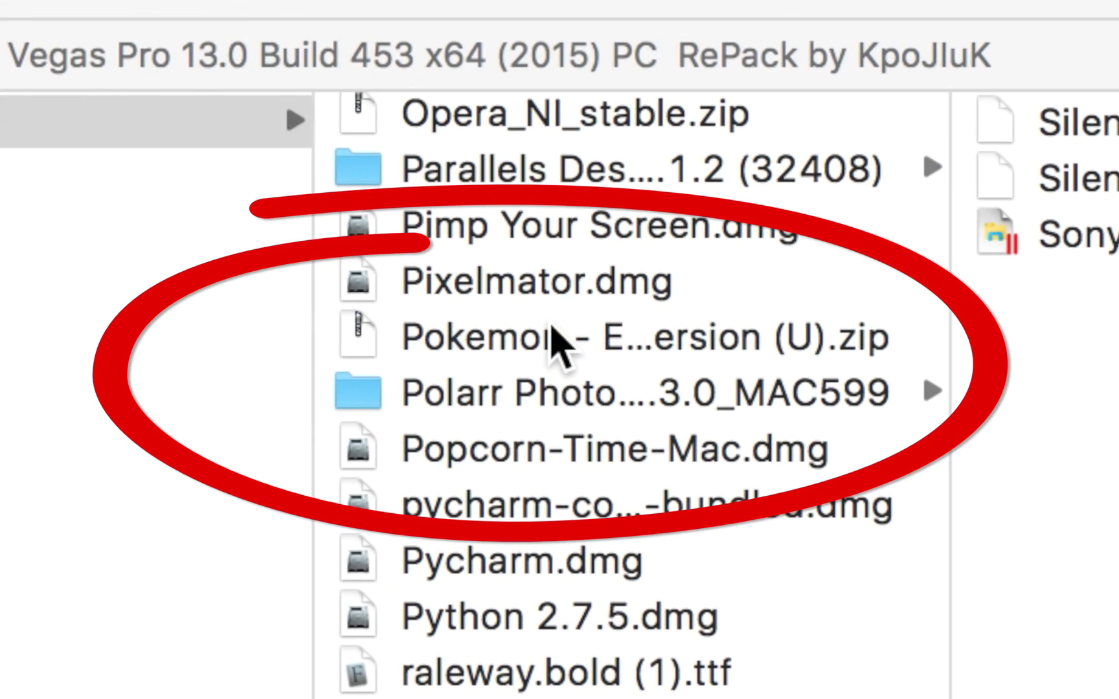
pyautogui.click(540, 345)
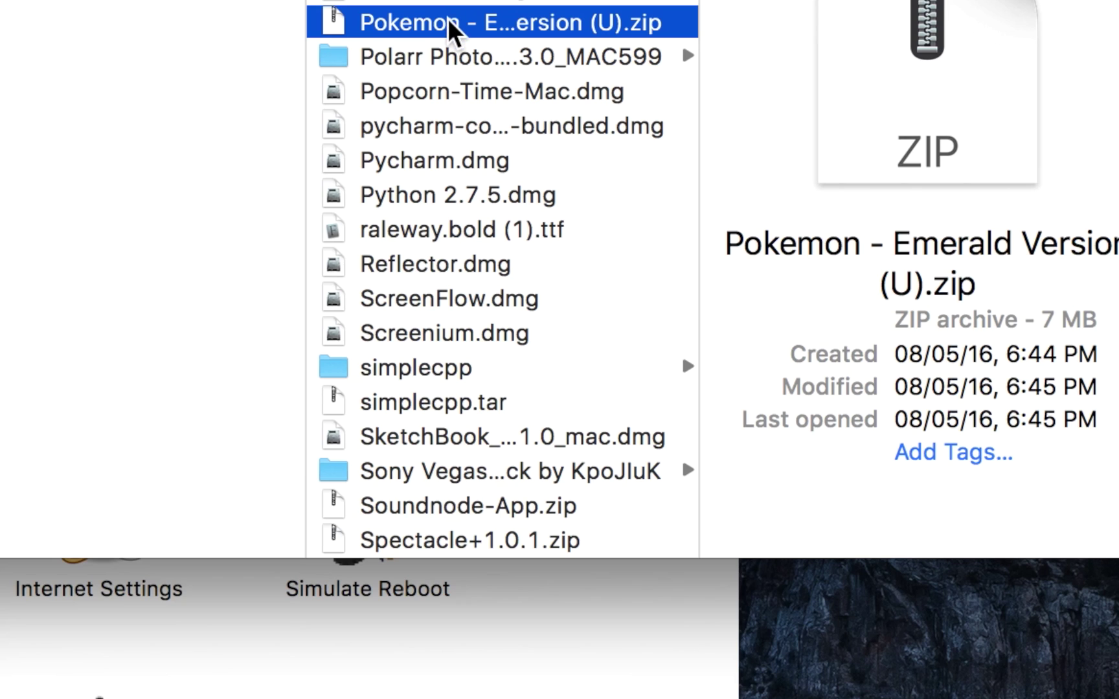
pyautogui.rightClick(450, 26)
pyautogui.moveTo(218, 74)
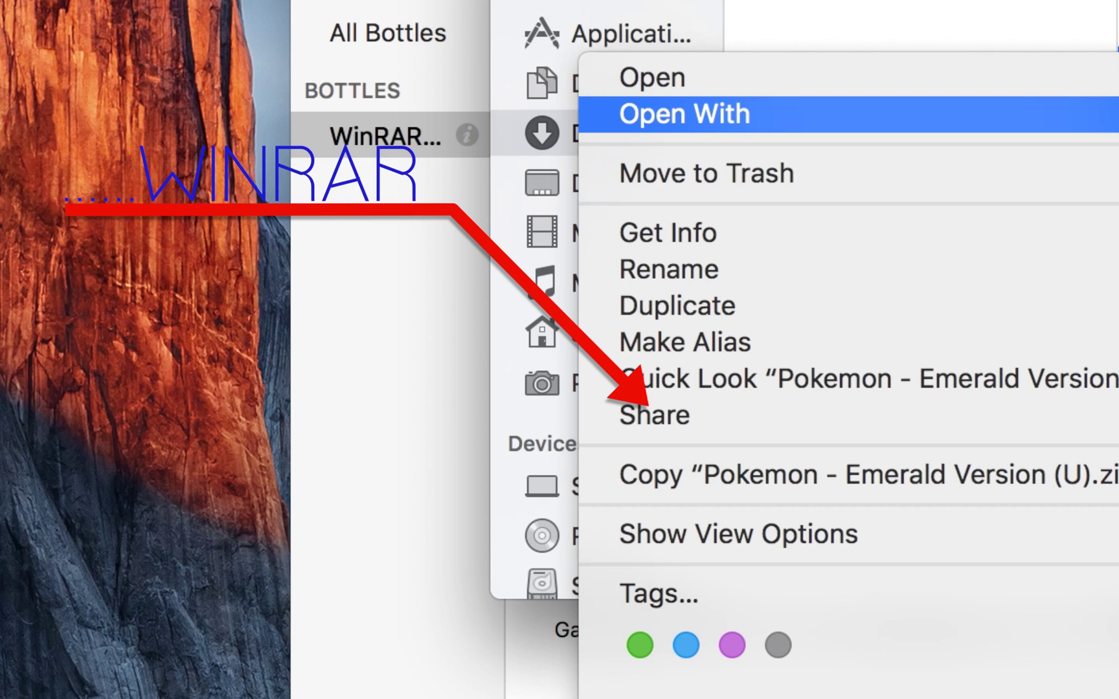
pyautogui.click(840, 262)
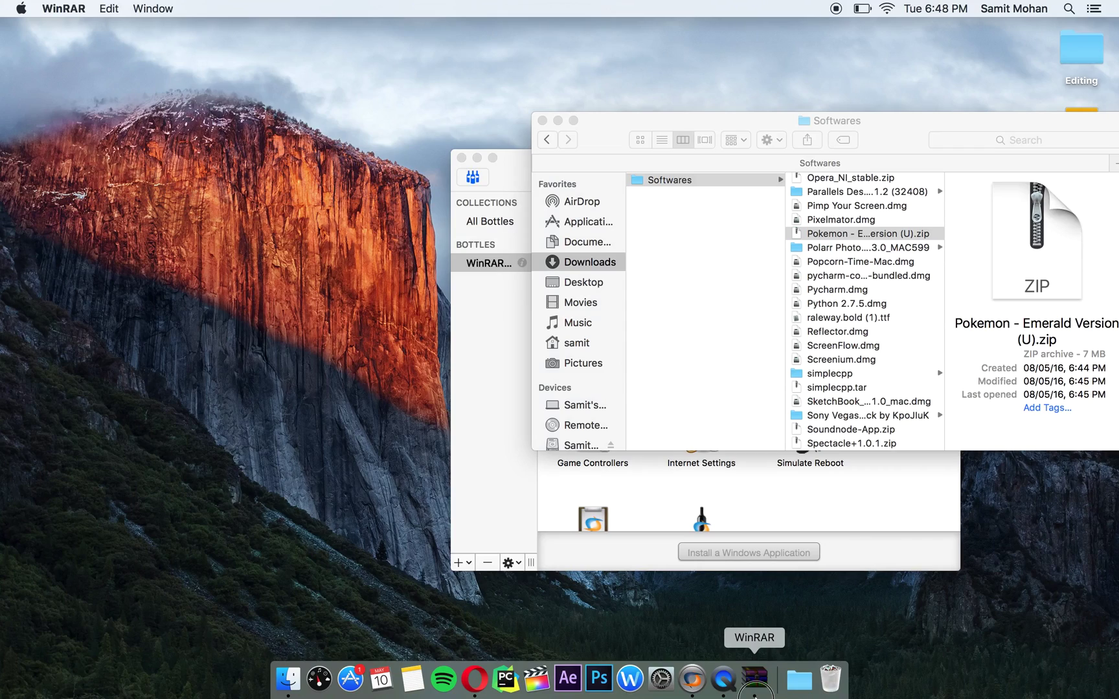
# Run the Pokemon Emerald .gba from the archive in Boycott Advance, then close the emulator and WinRAR
pyautogui.hotkey('ctrl', 'Up')
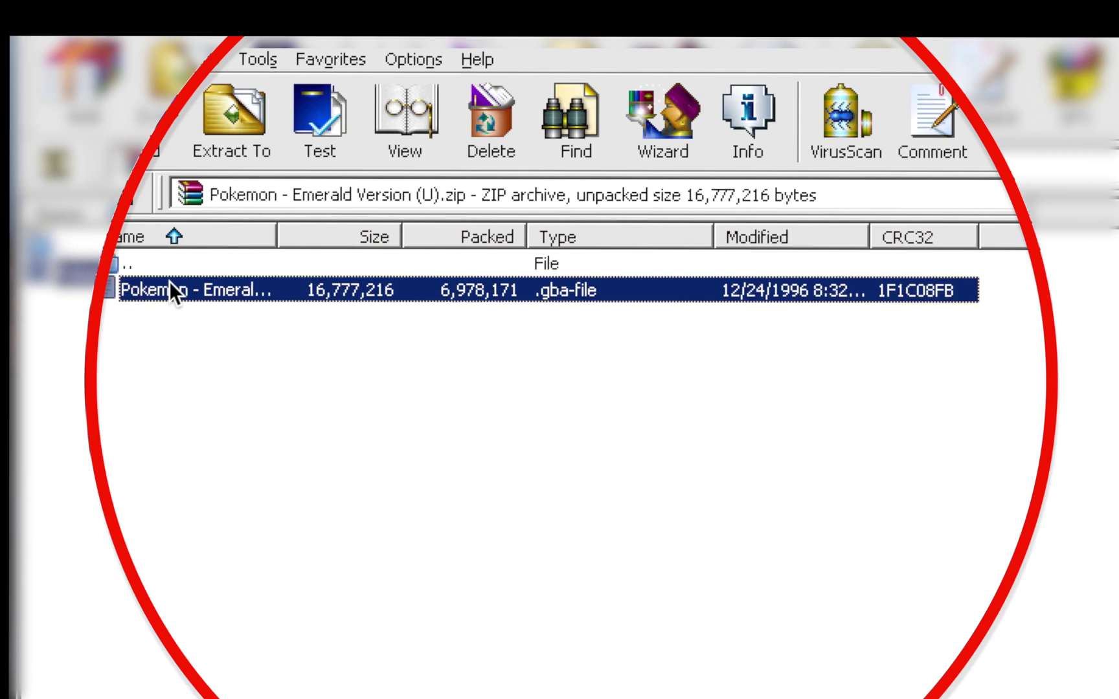
pyautogui.doubleClick(169, 290)
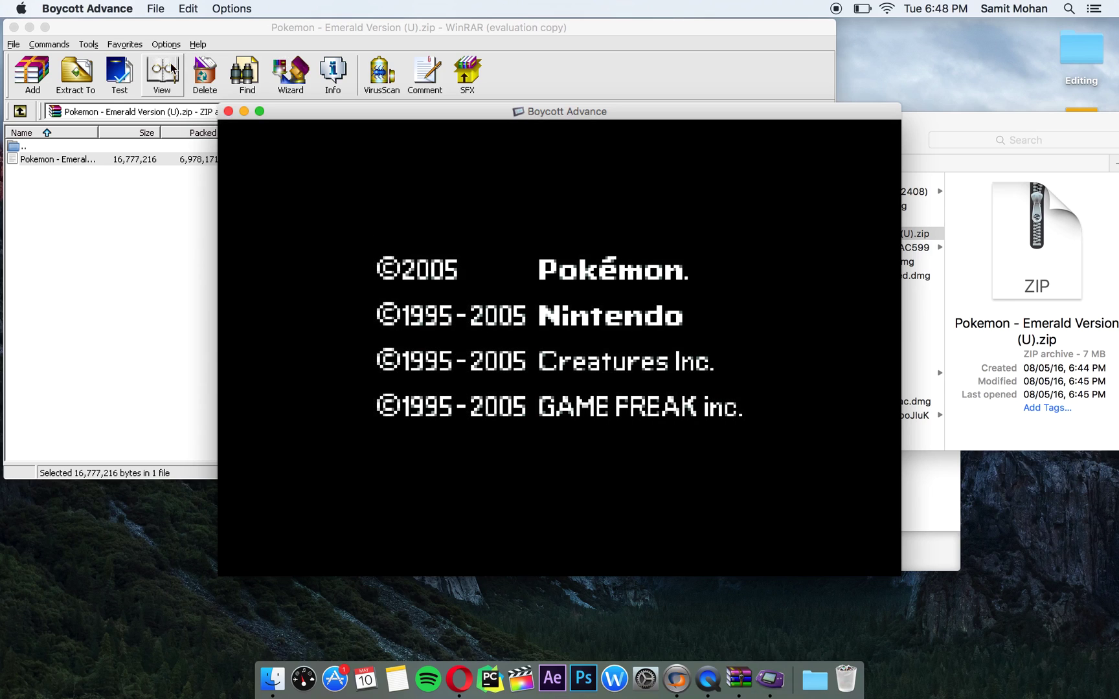
pyautogui.click(228, 112)
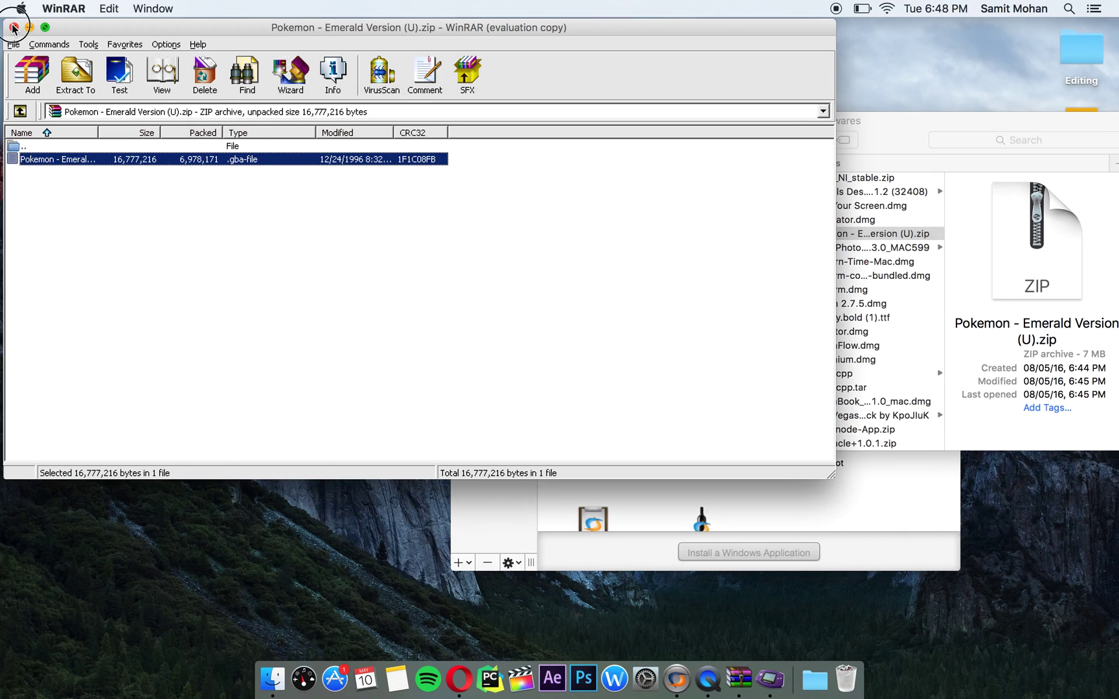
pyautogui.click(12, 27)
# Close the leftover Finder window and reposition the CrossOver window showing the WinRAR programs
pyautogui.click(542, 121)
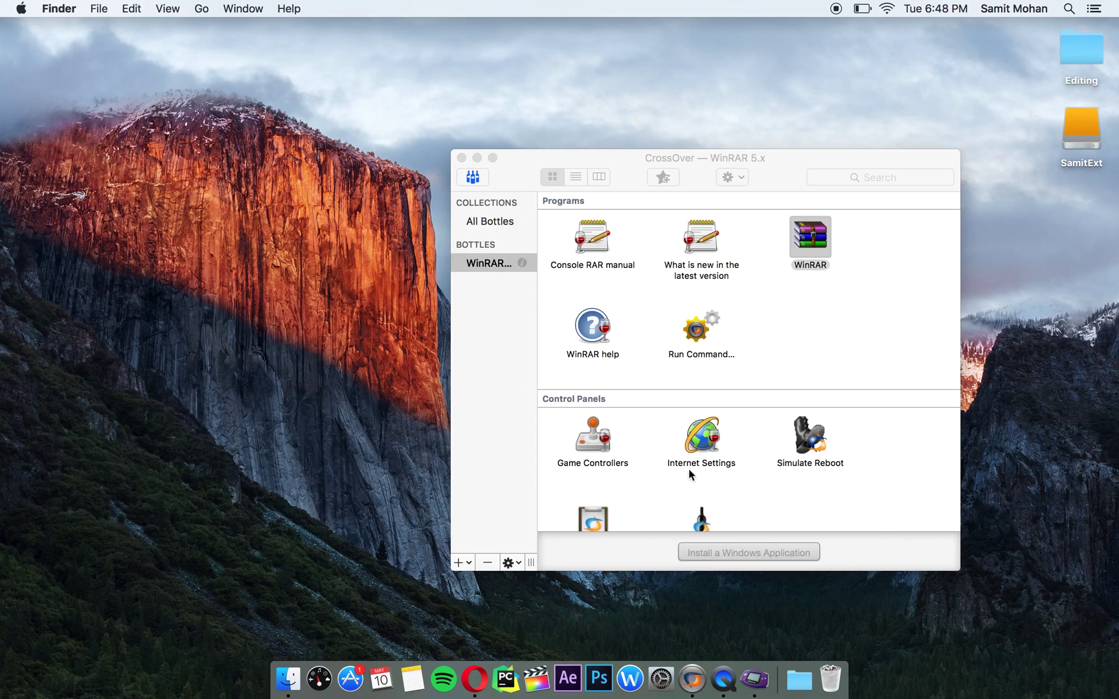
pyautogui.moveTo(663, 158); pyautogui.dragTo(447, 116)
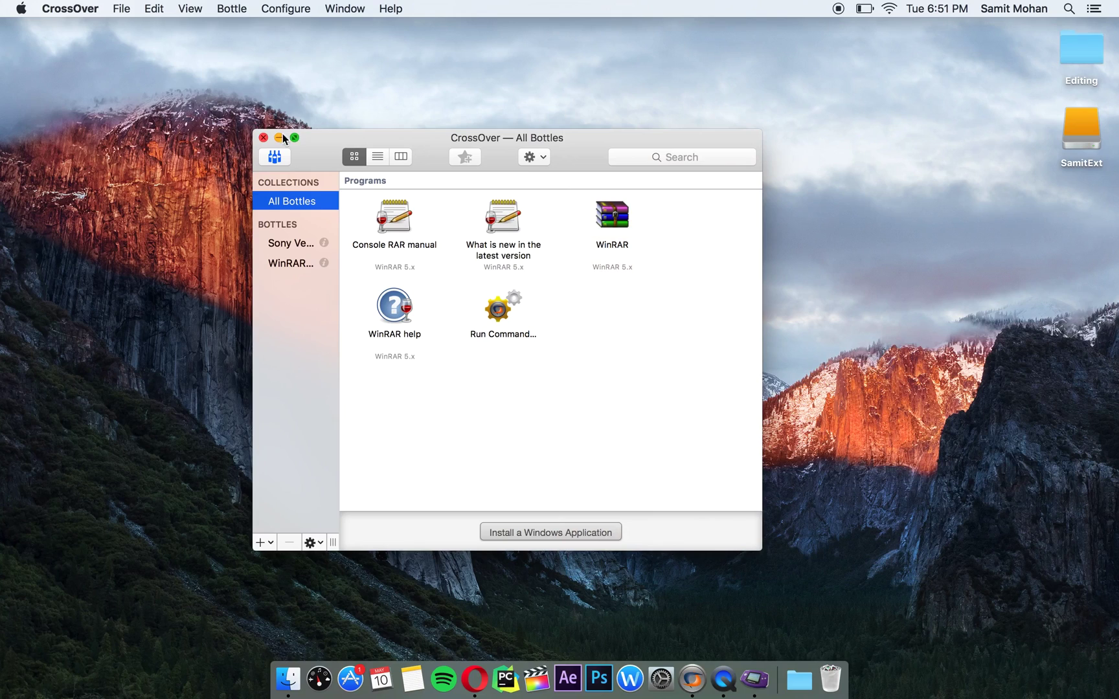
pyautogui.moveTo(318, 150); pyautogui.dragTo(359, 149)
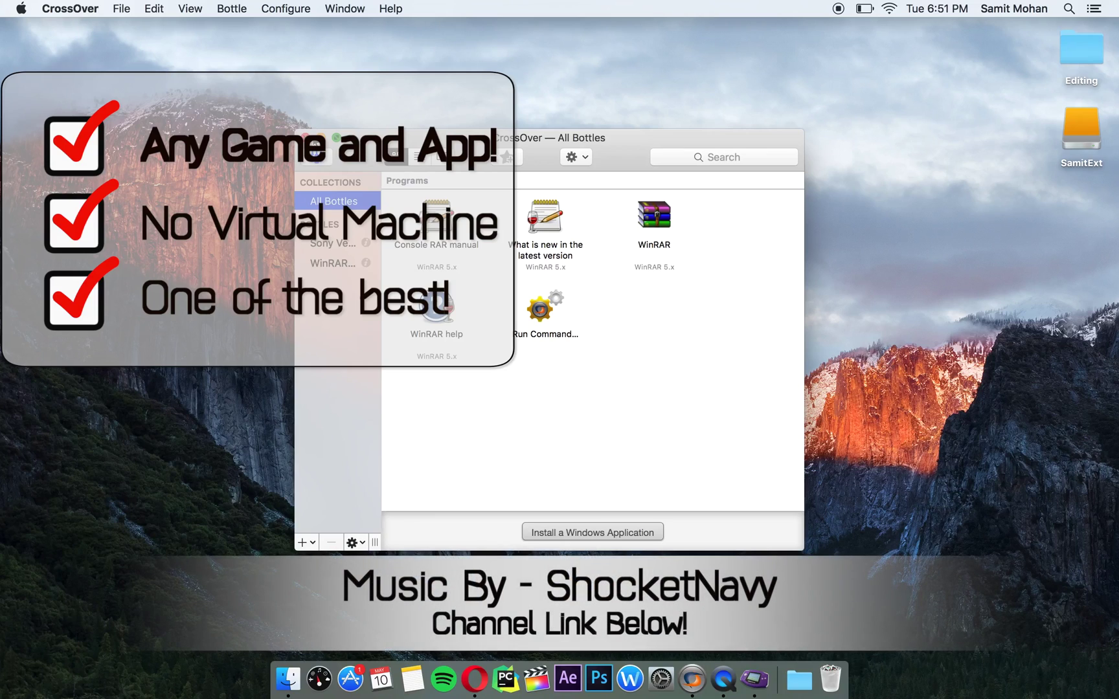
# Show About CrossOver from the application menu to display version 15.0.1
pyautogui.click(58, 8)
pyautogui.click(276, 290)
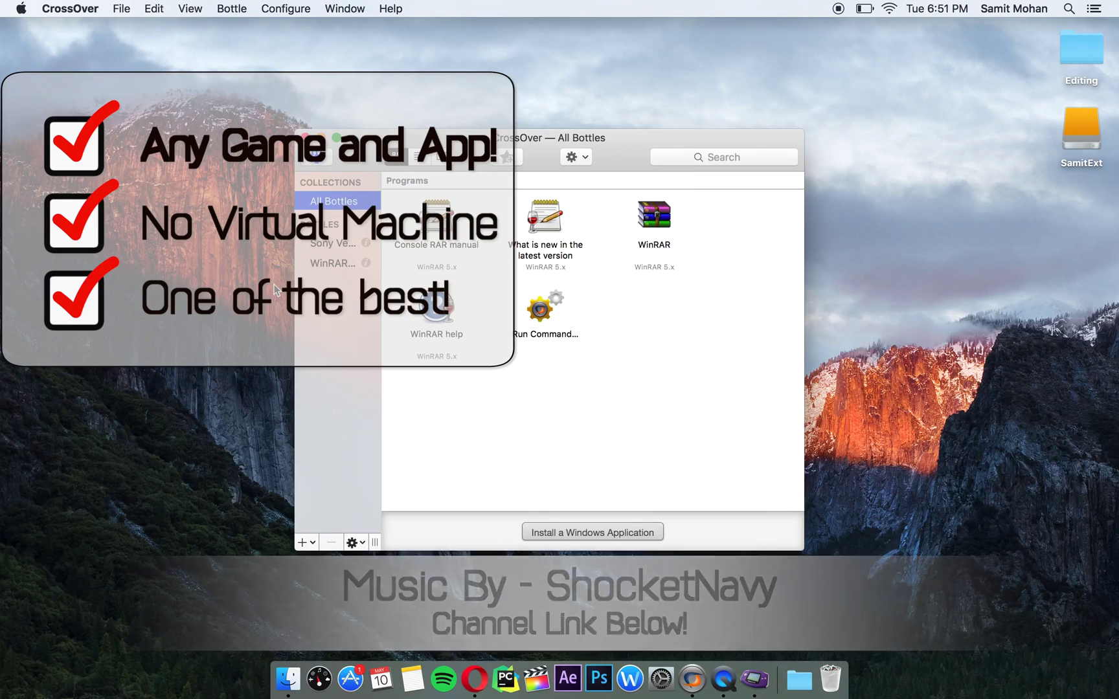